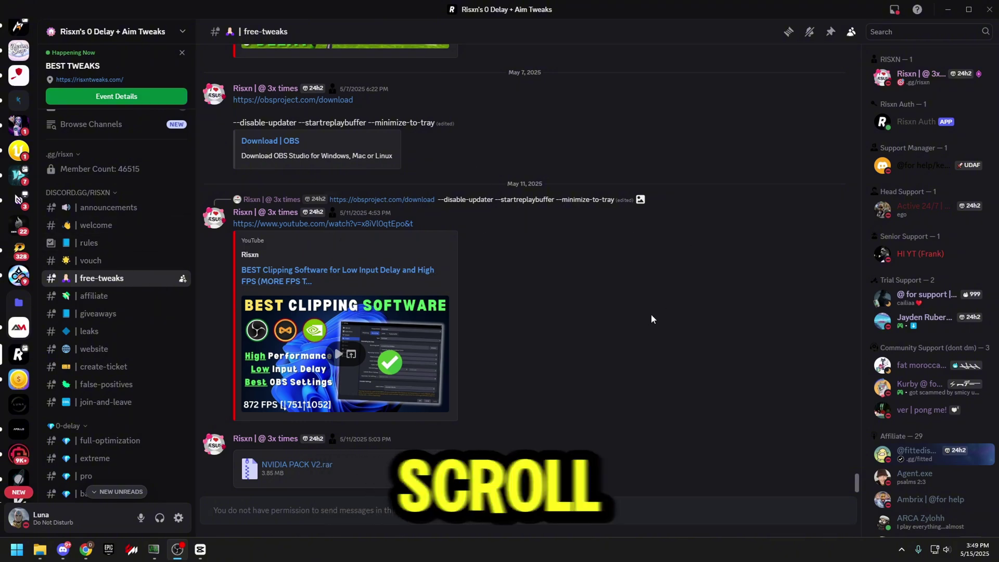
- Scroll Discord's free-tweaks channel up to the obsproject.com link and bring the OBS Studio window forward
scroll(652, 319, "up", 2)
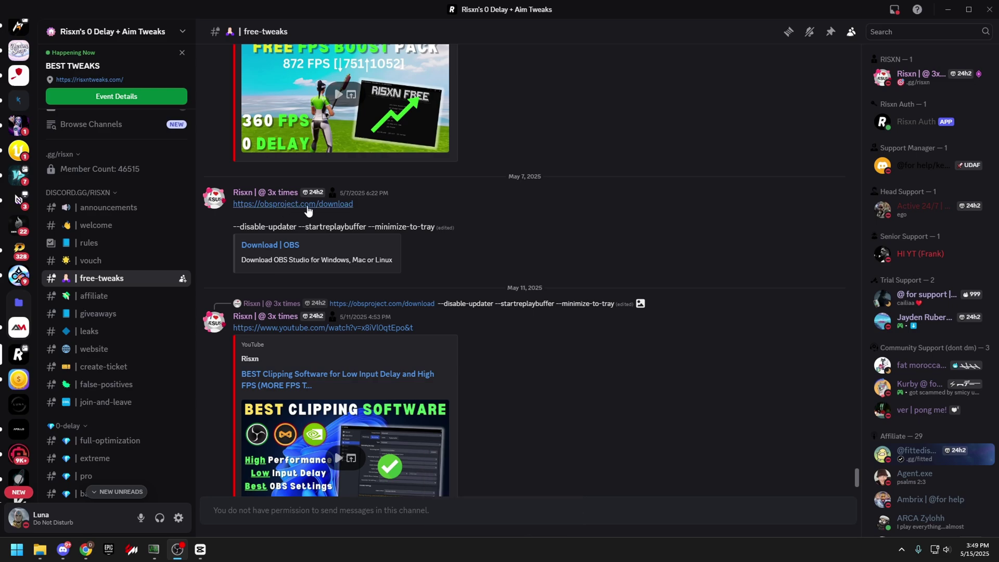
left_click_drag(0, 121, 462, 107)
scroll(463, 271, "down", 5)
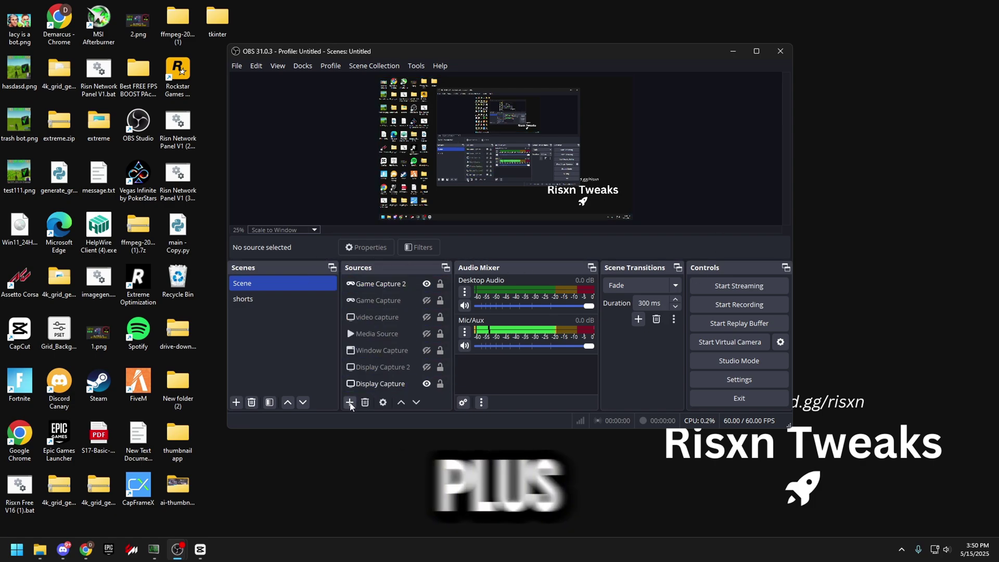
- Add a Game Capture 3 source to the scene in 'Capture any fullscreen application' mode
left_click(350, 402)
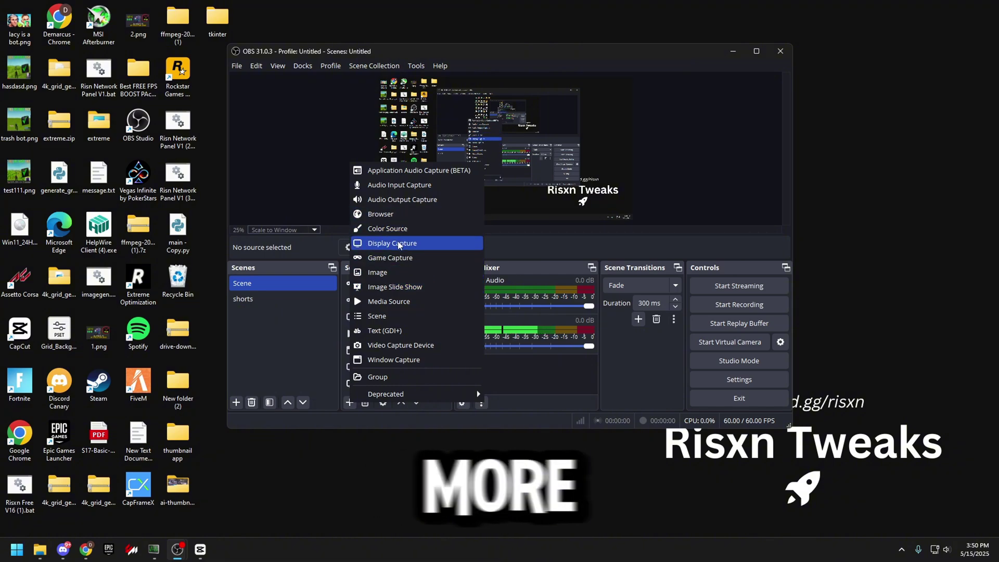
left_click(386, 258)
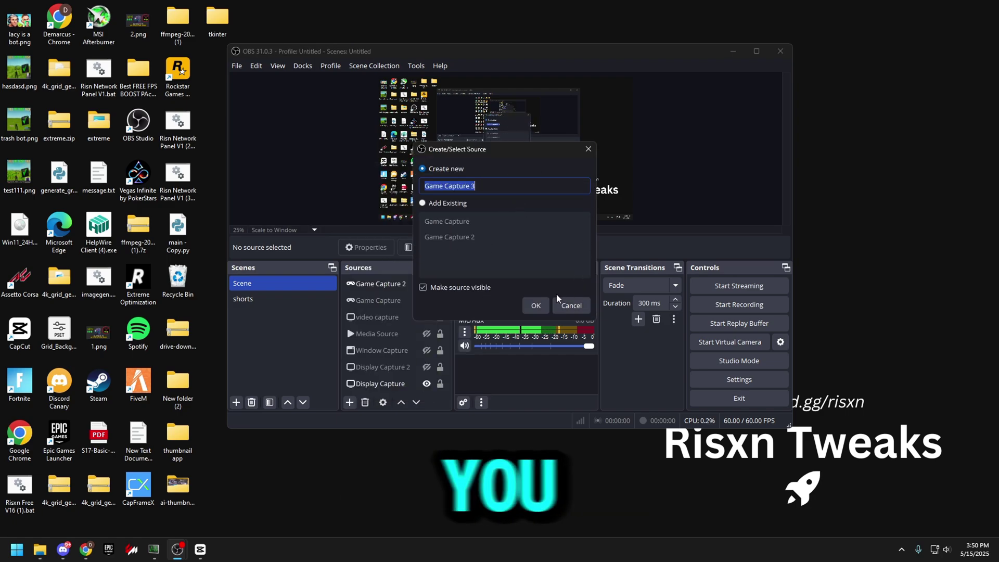
left_click(546, 306)
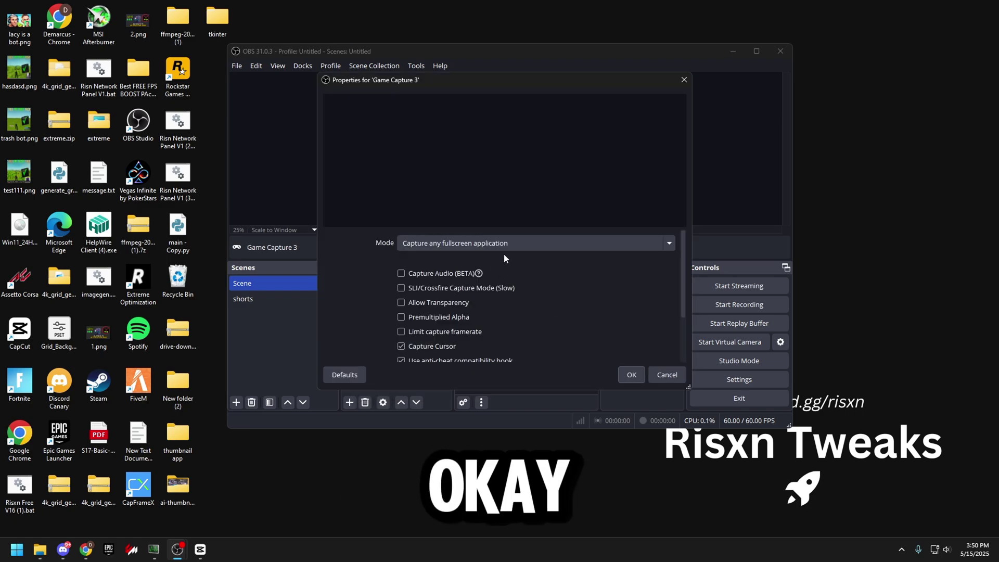
left_click(434, 244)
left_click(424, 259)
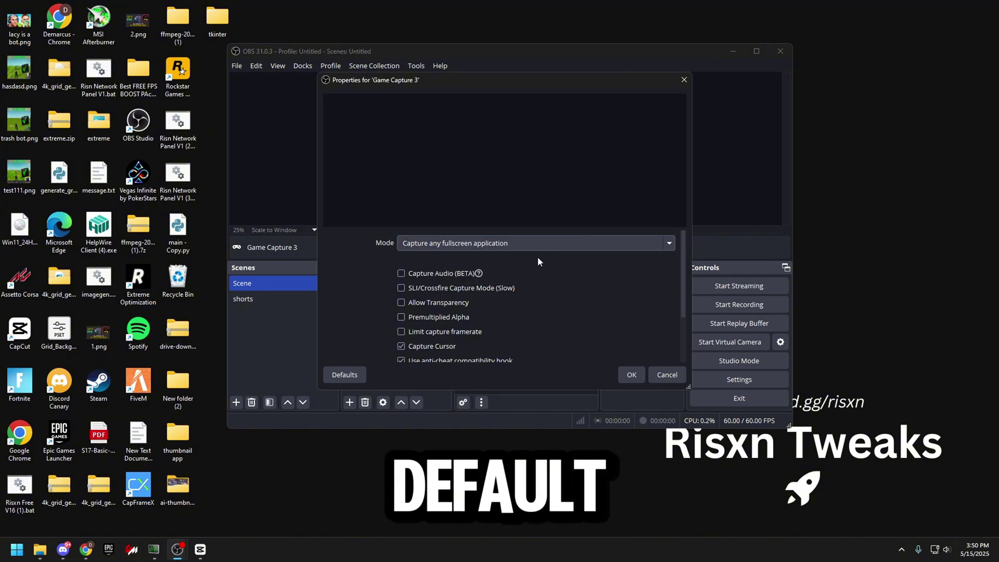
left_click_drag(683, 235, 681, 281)
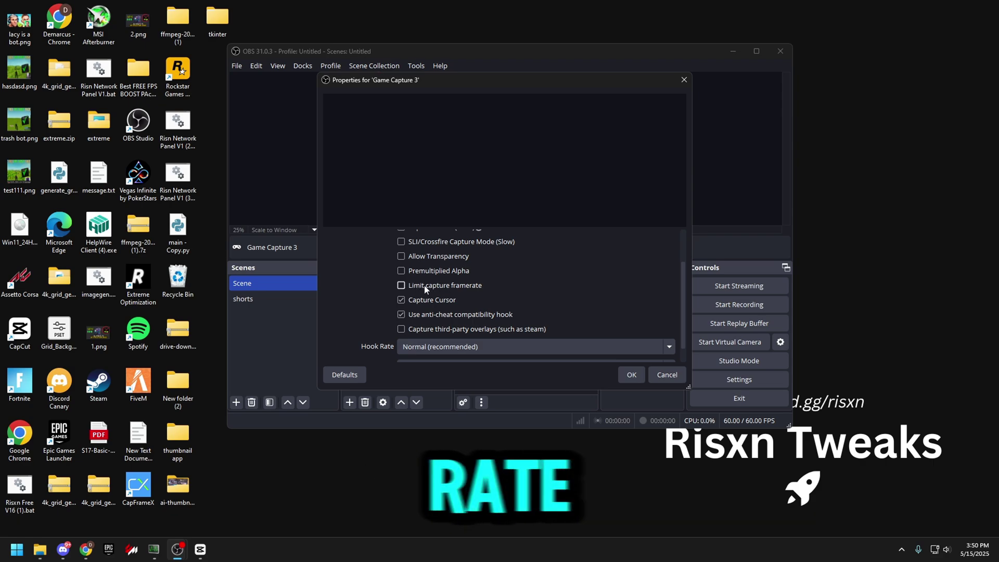
left_click(633, 376)
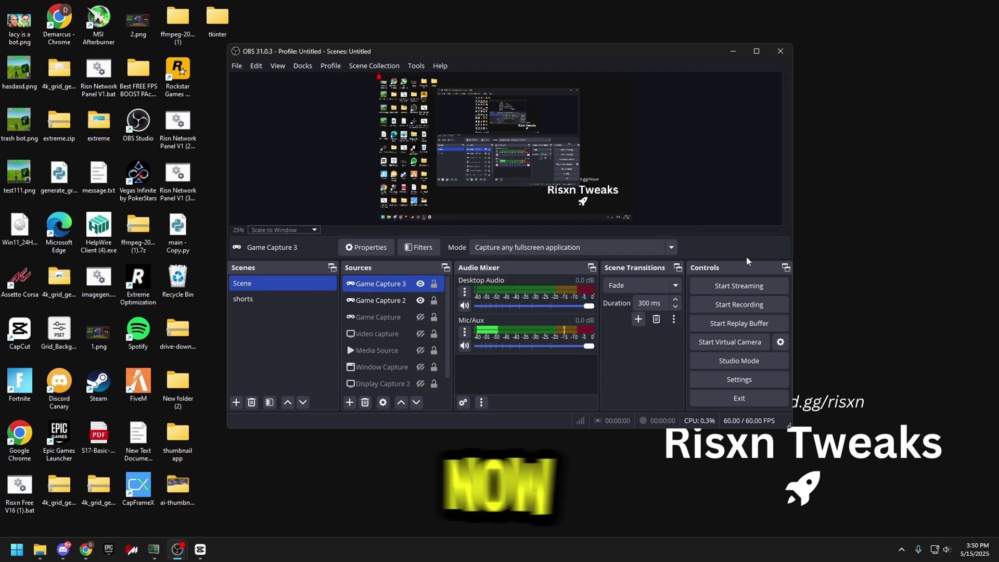
left_click(748, 381)
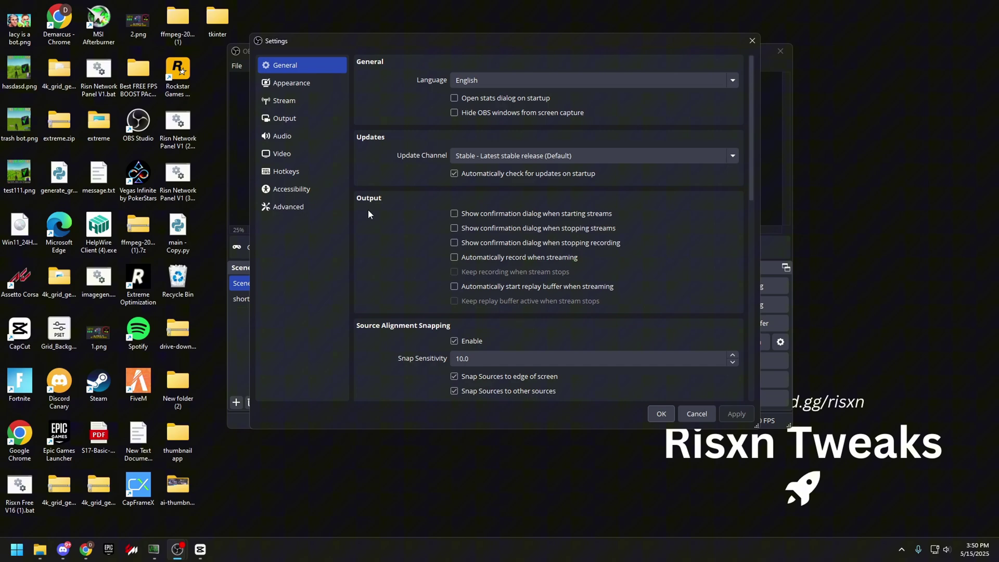
left_click(278, 154)
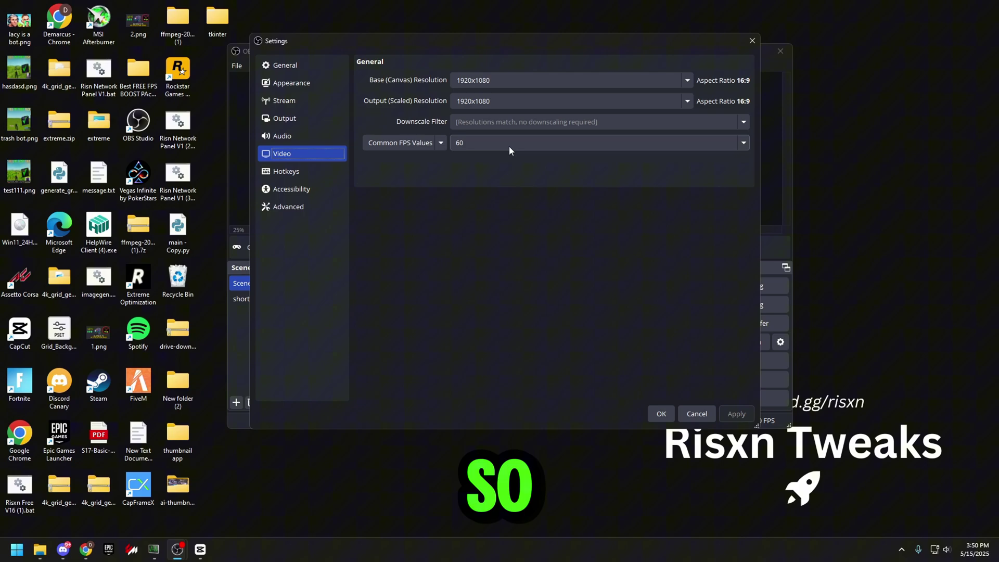
left_click(661, 414)
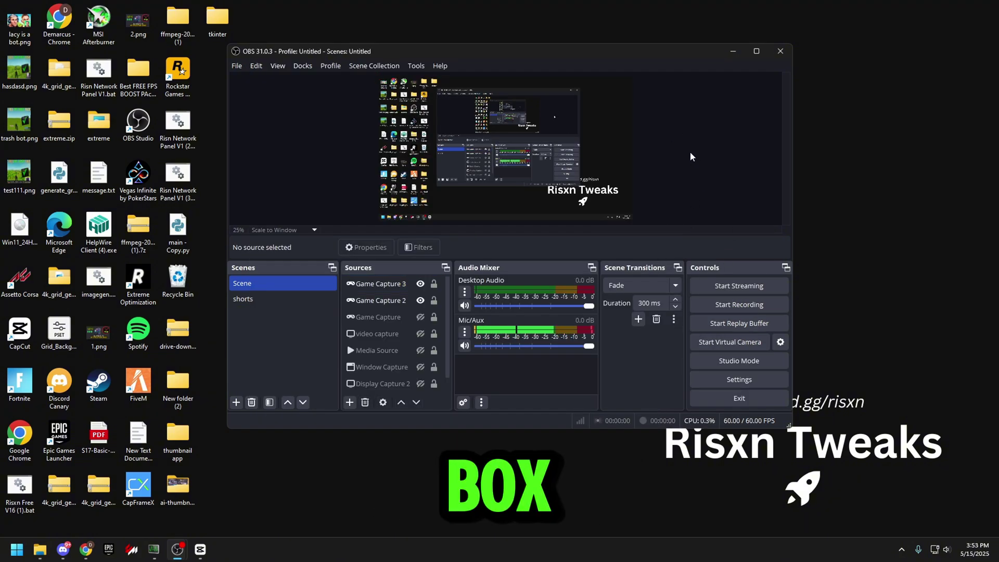
- Untick Enable Preview, then disable Browser Source Hardware Acceleration under Advanced and apply
right_click(687, 143)
left_click(712, 151)
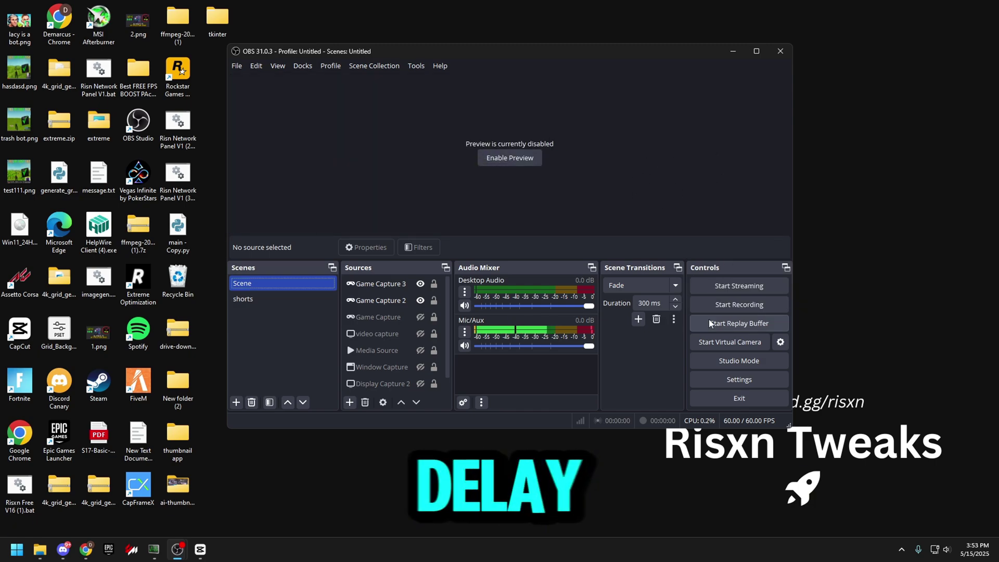
left_click(718, 380)
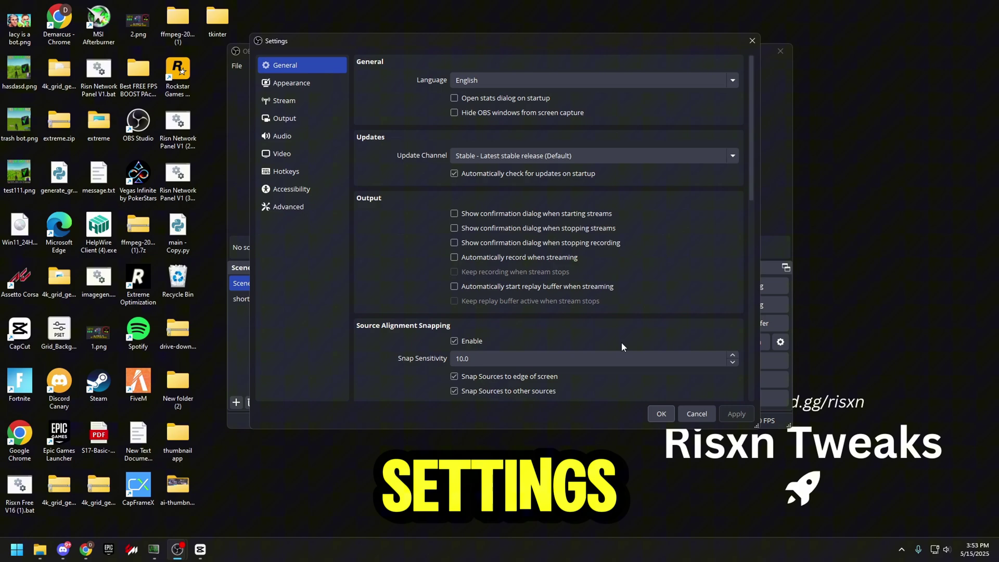
left_click(288, 208)
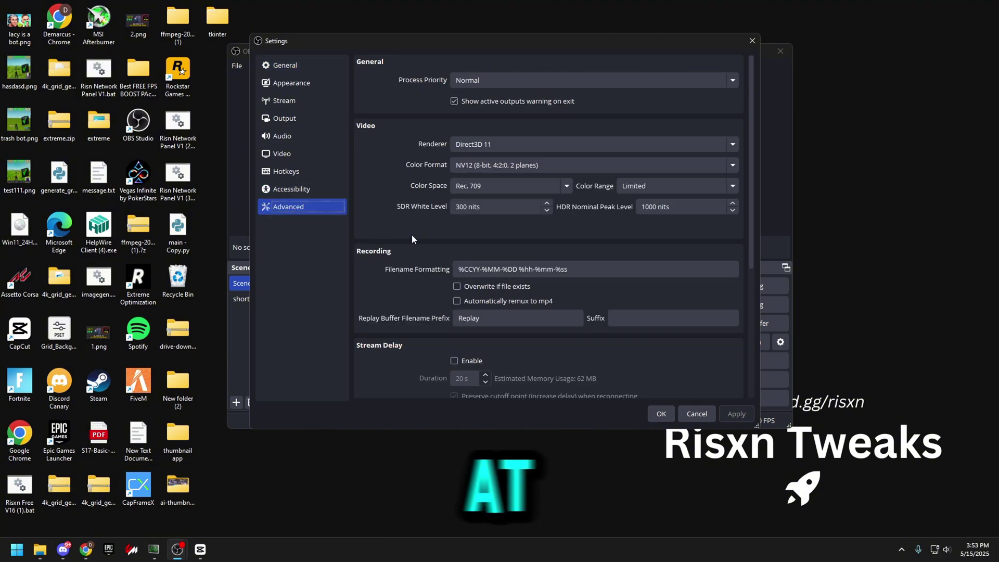
scroll(750, 250, "down", 5)
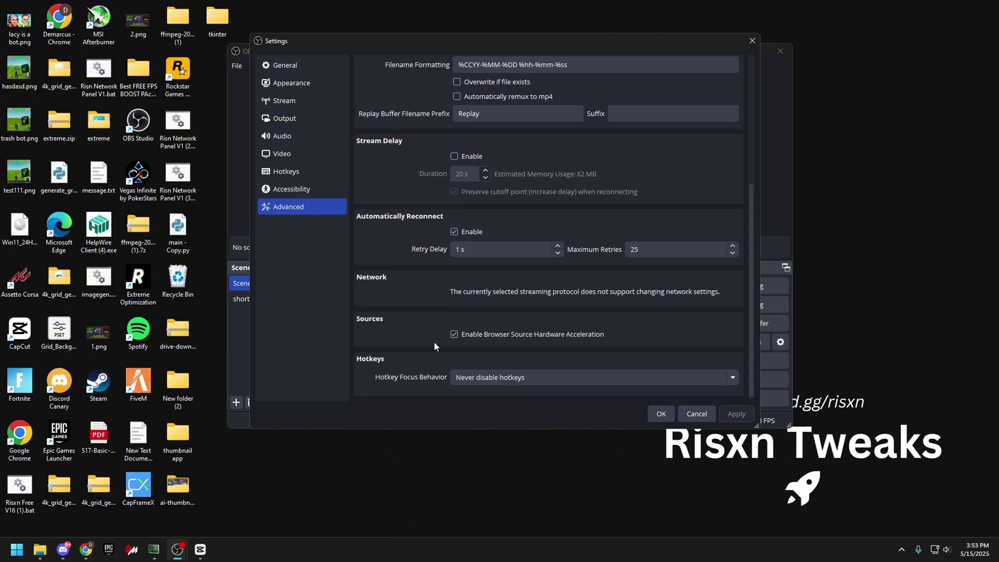
left_click(521, 336)
left_click(739, 413)
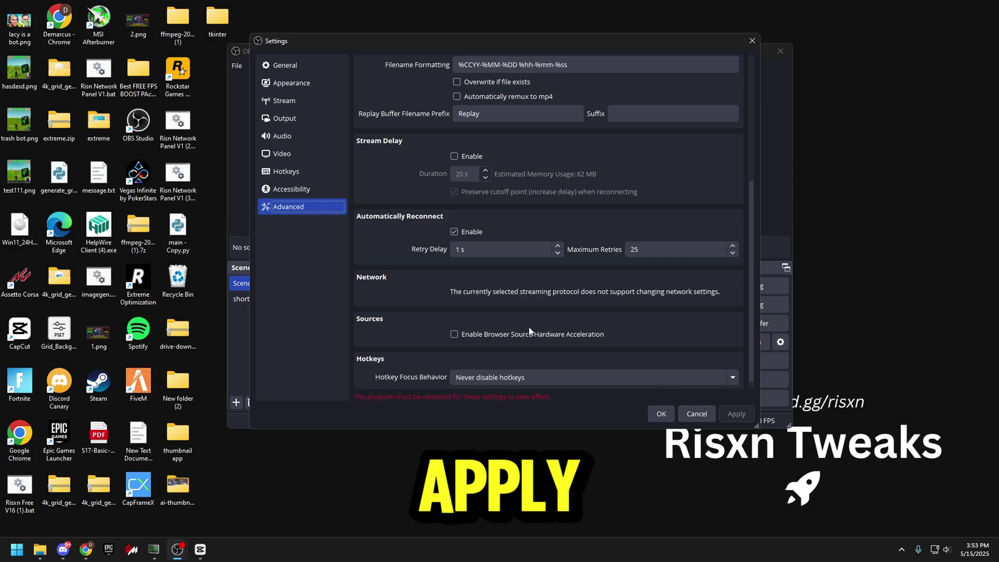
- Set recording output to MPEG-4 (.mp4) with NVIDIA NVENC H.264 at 25000 Kbps, and apply
left_click(308, 123)
left_click(416, 90)
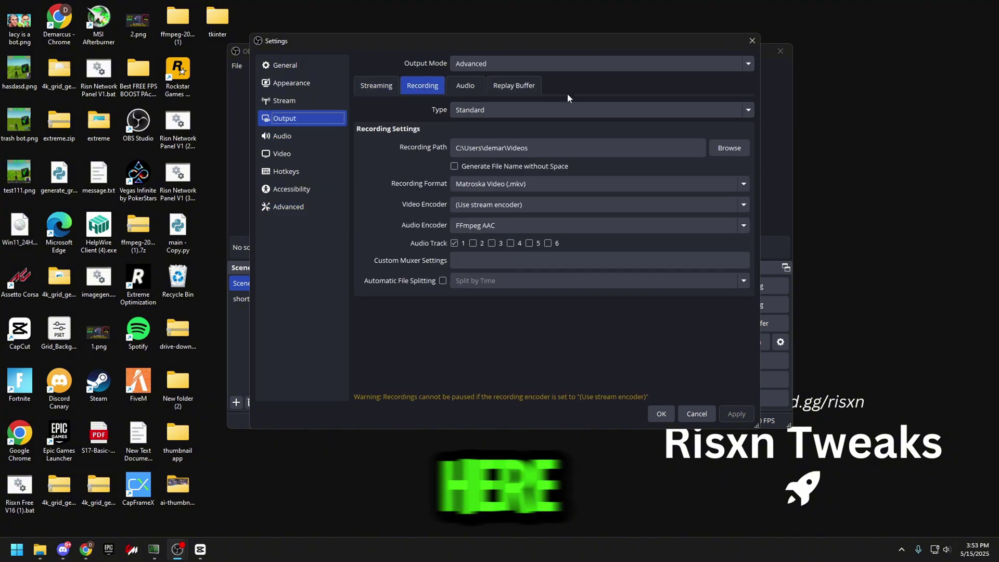
left_click(455, 182)
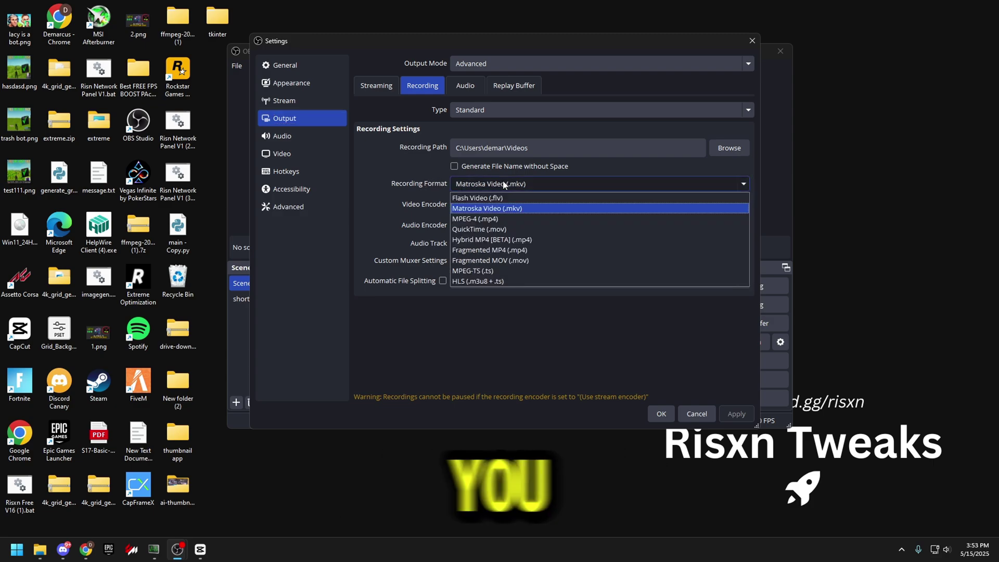
left_click(477, 220)
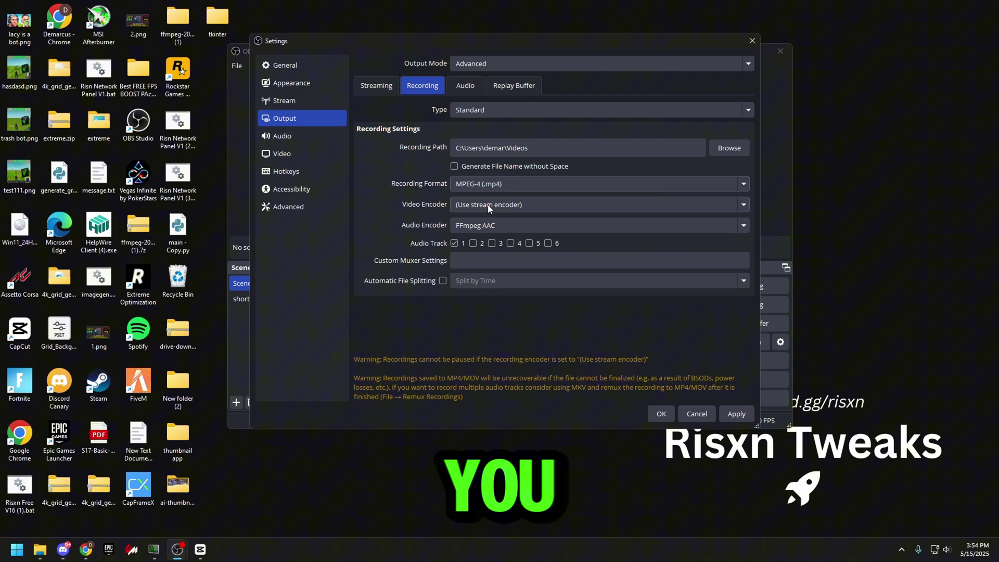
left_click(519, 206)
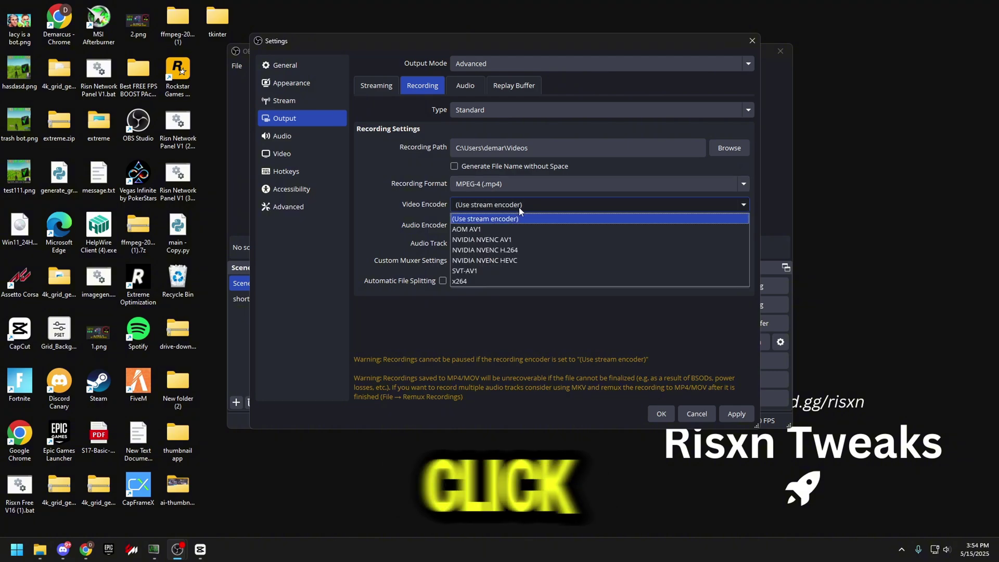
left_click(510, 251)
scroll(489, 266, "down", 5)
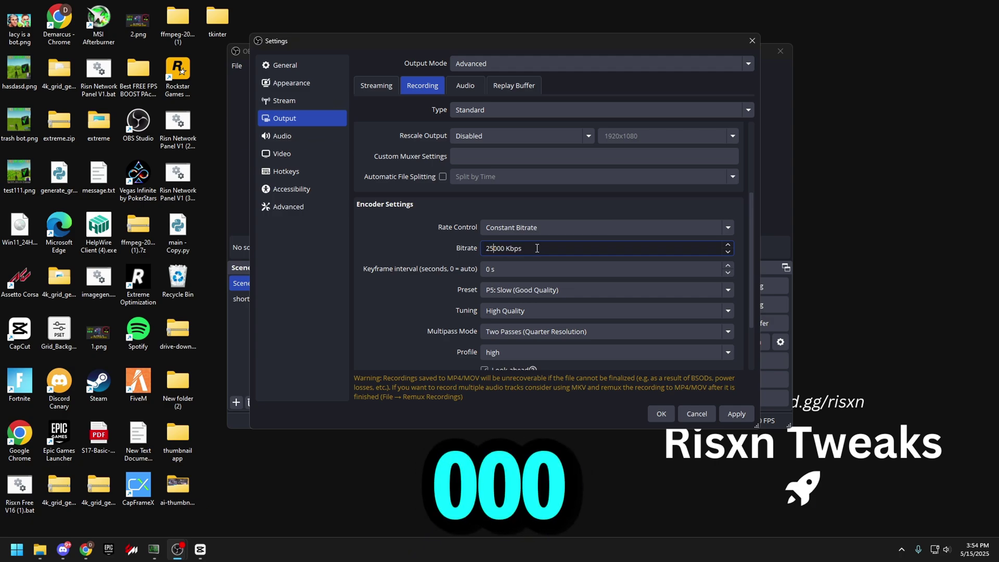
left_click(732, 416)
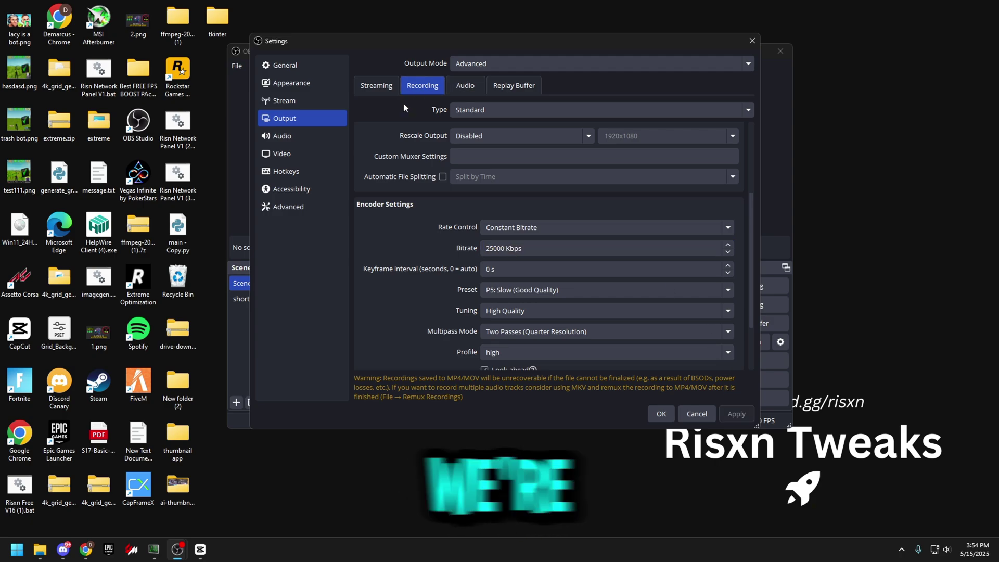
- Confirm the Replay Buffer's Save Replay hotkey is F1 and close Settings with OK
left_click(318, 174)
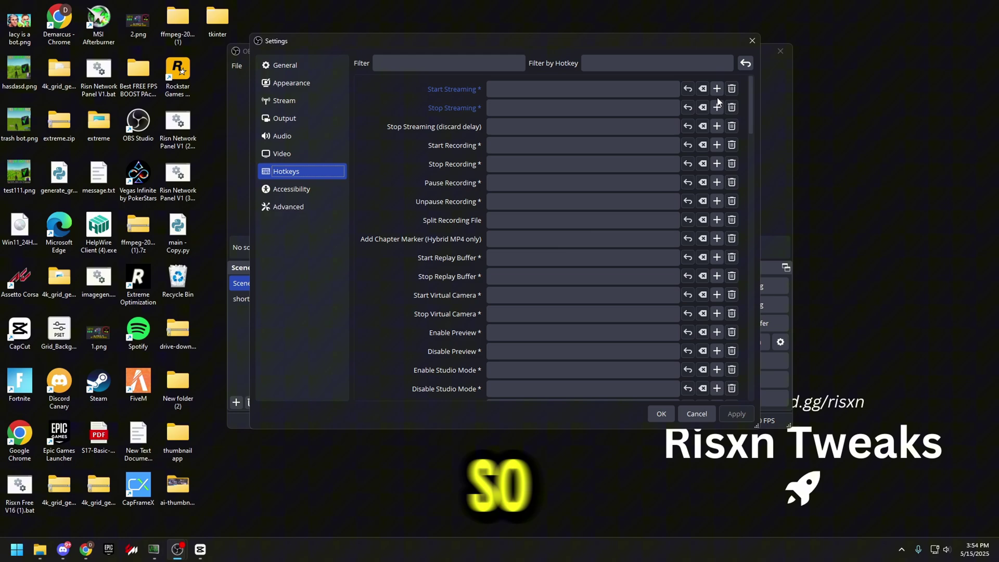
left_click_drag(753, 110, 749, 190)
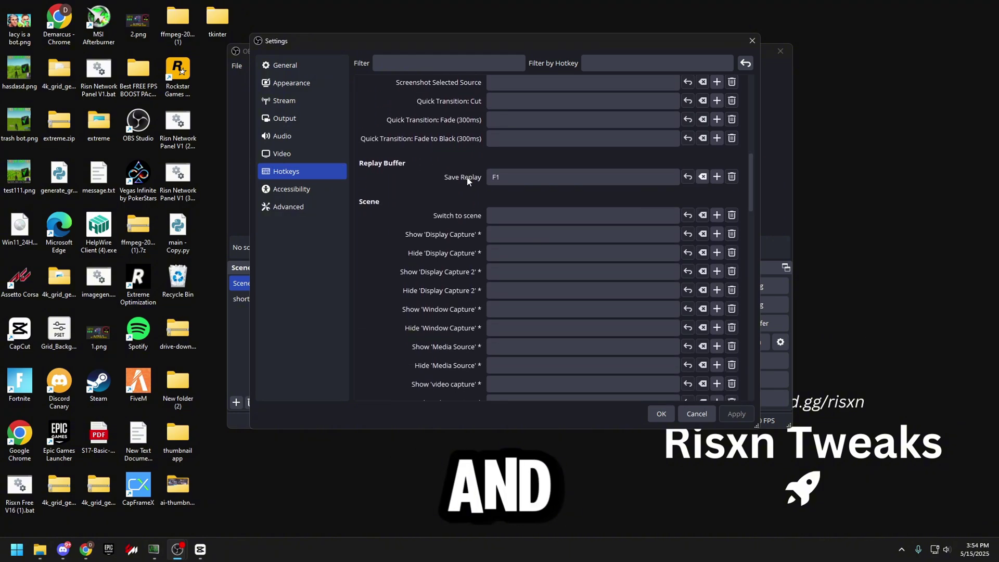
left_click(553, 176)
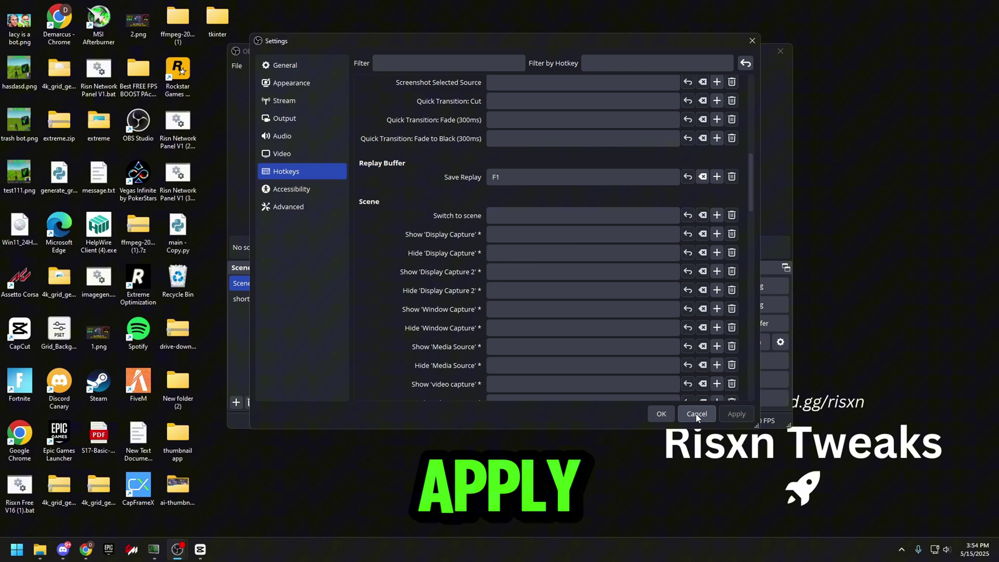
left_click(661, 414)
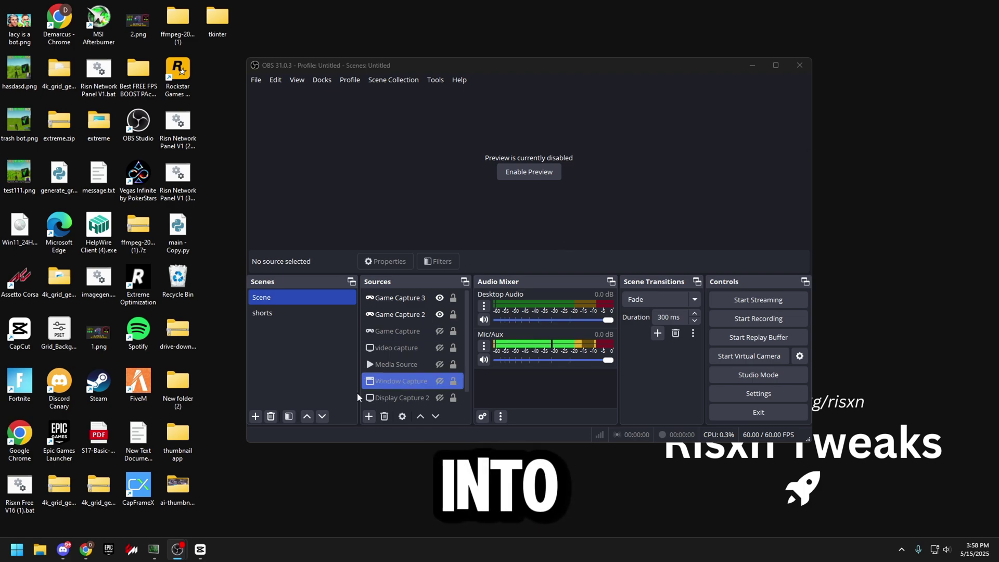
- From Task Manager, open OBS Studio's file location, C:\Program Files\obs-studio\bin\64bit
right_click(264, 547)
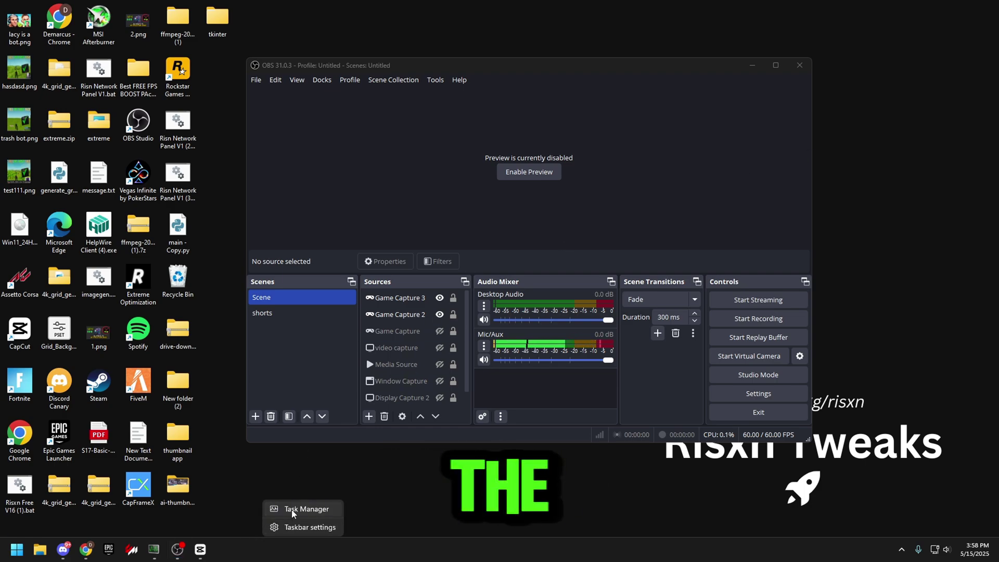
left_click(306, 509)
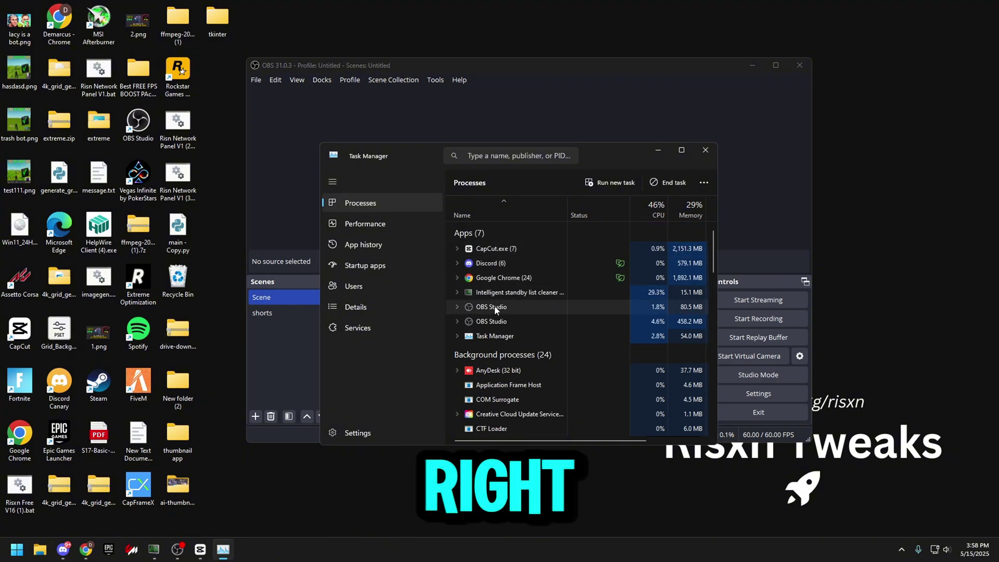
right_click(494, 310)
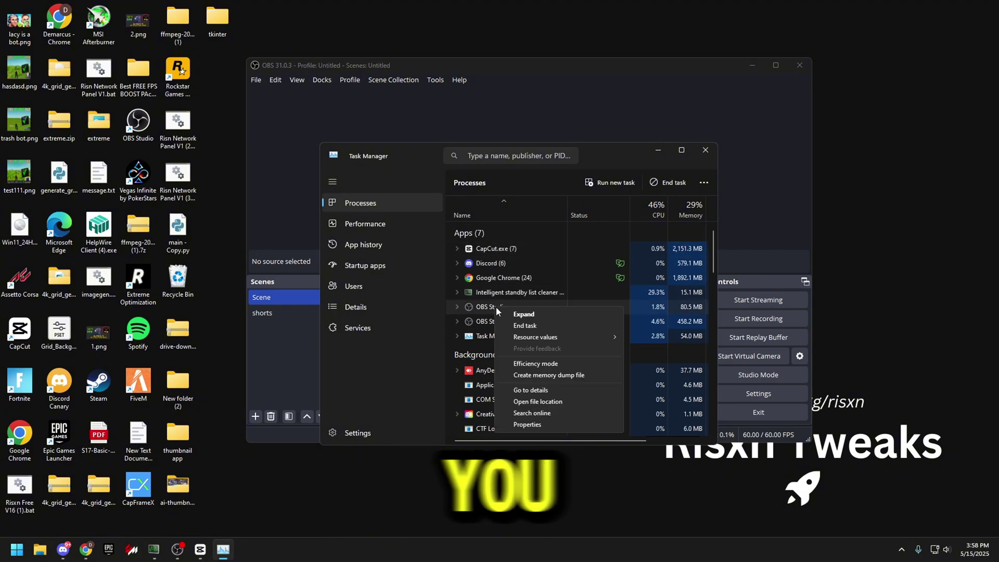
left_click(541, 402)
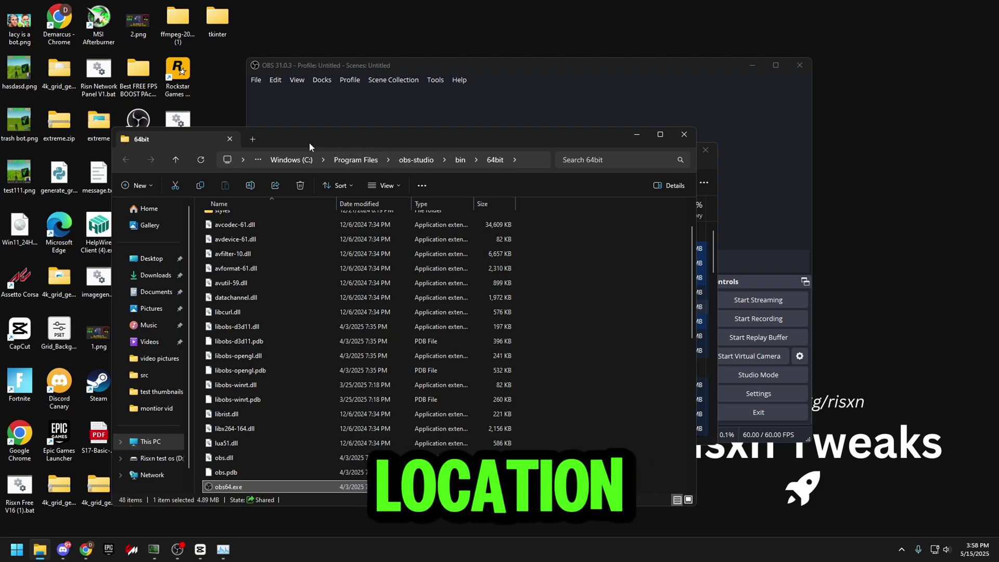
- Create a shortcut to obs64.exe in the 64bit folder
left_click_drag(310, 142, 334, 110)
scroll(360, 345, "down", 3)
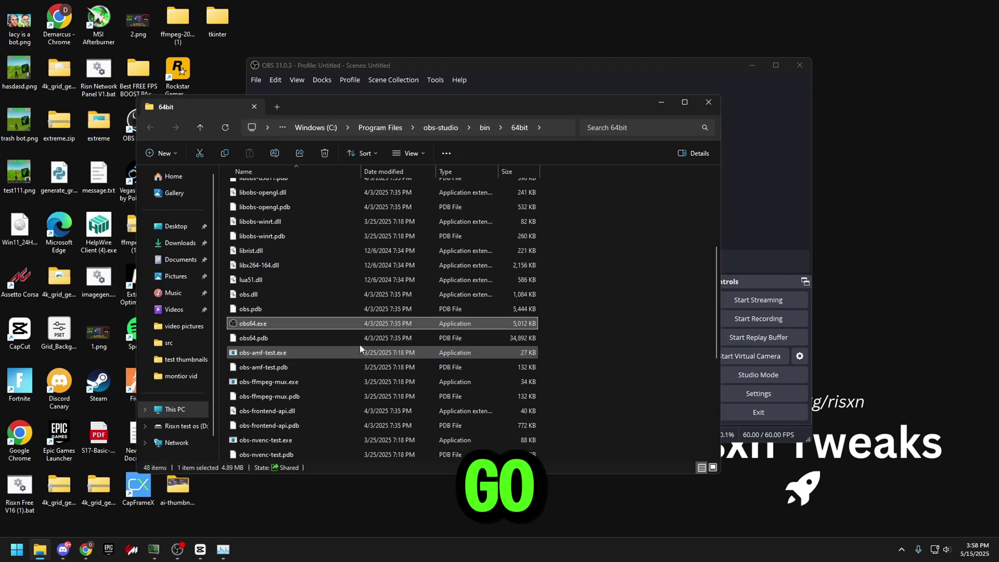
right_click(262, 323)
left_click(309, 322)
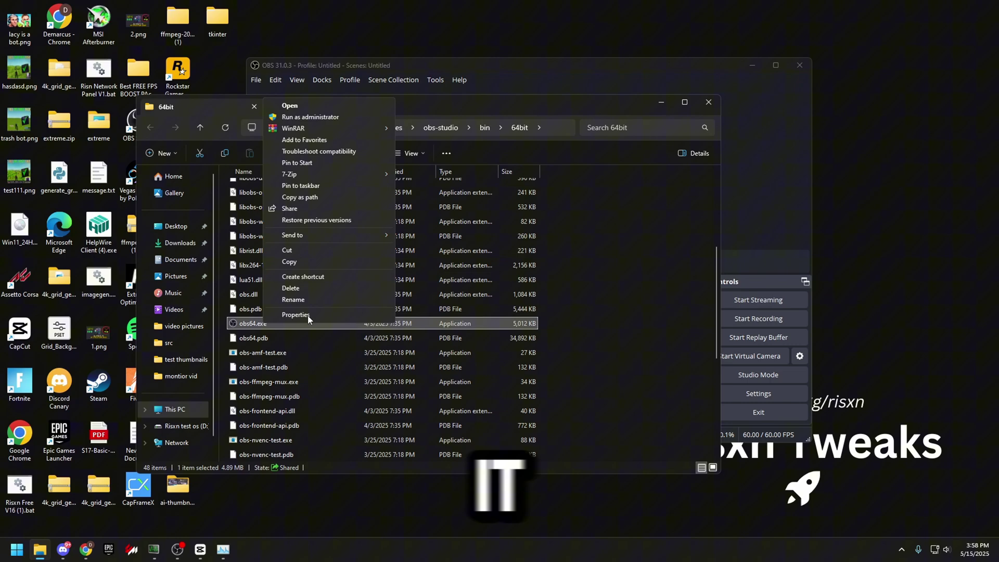
left_click(304, 278)
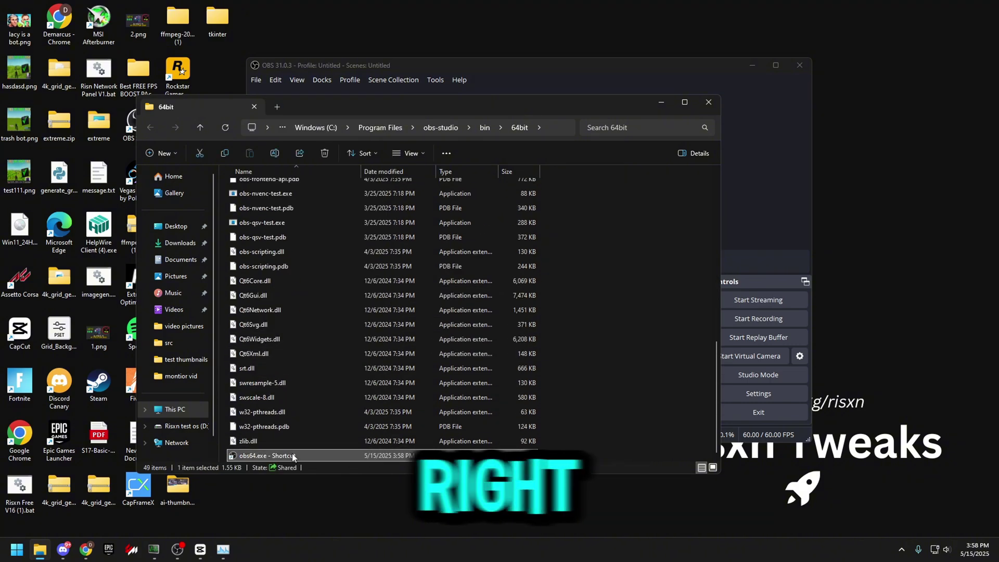
- Cut the new obs64.exe shortcut and go to the shell:startup folder
right_click(292, 456)
left_click(327, 447)
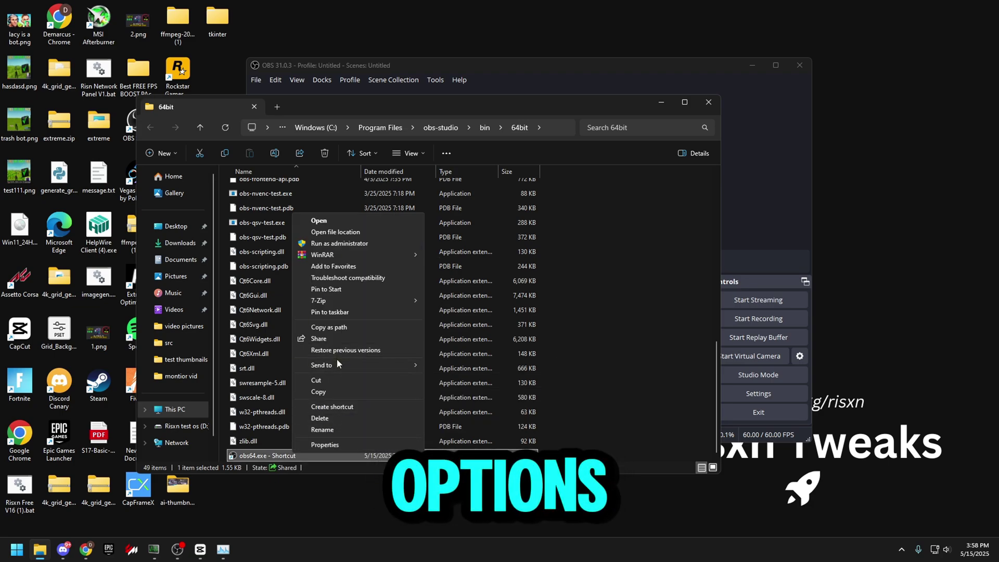
left_click(332, 381)
left_click(563, 127)
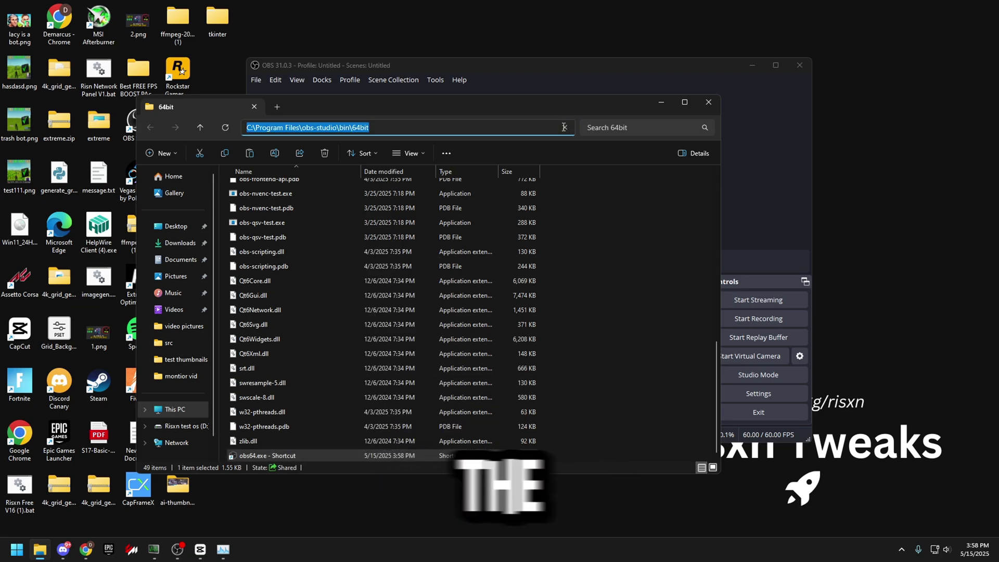
type("shell:startup")
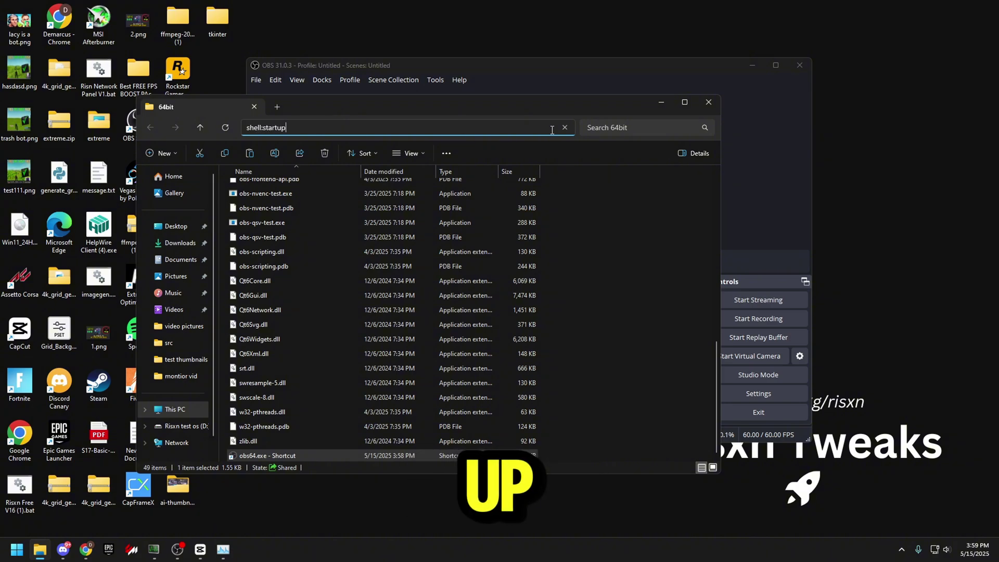
key("Return")
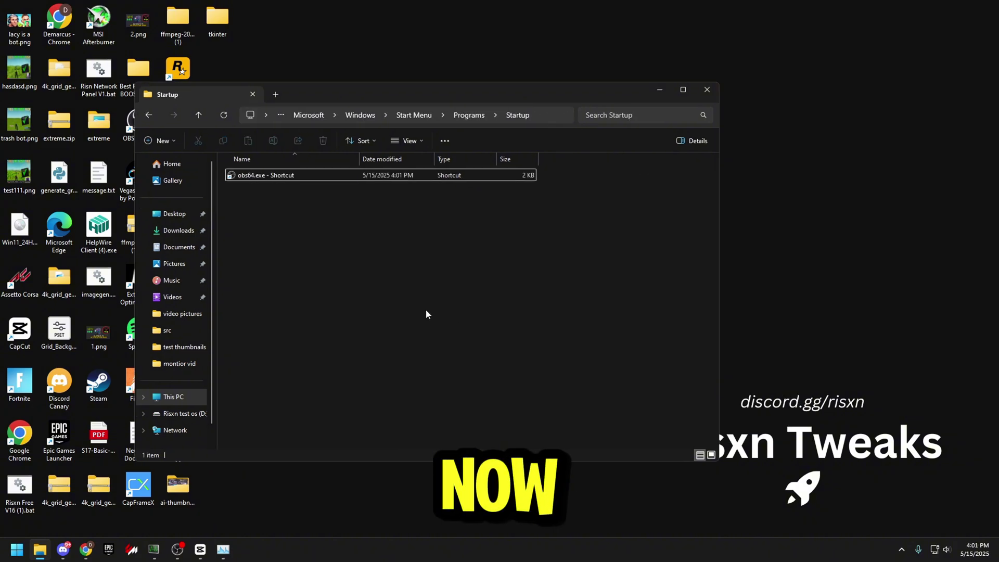
- Copy the --disable-updater --startreplaybuffer --minimize-to-tray launch flags from the Discord message
left_click(63, 549)
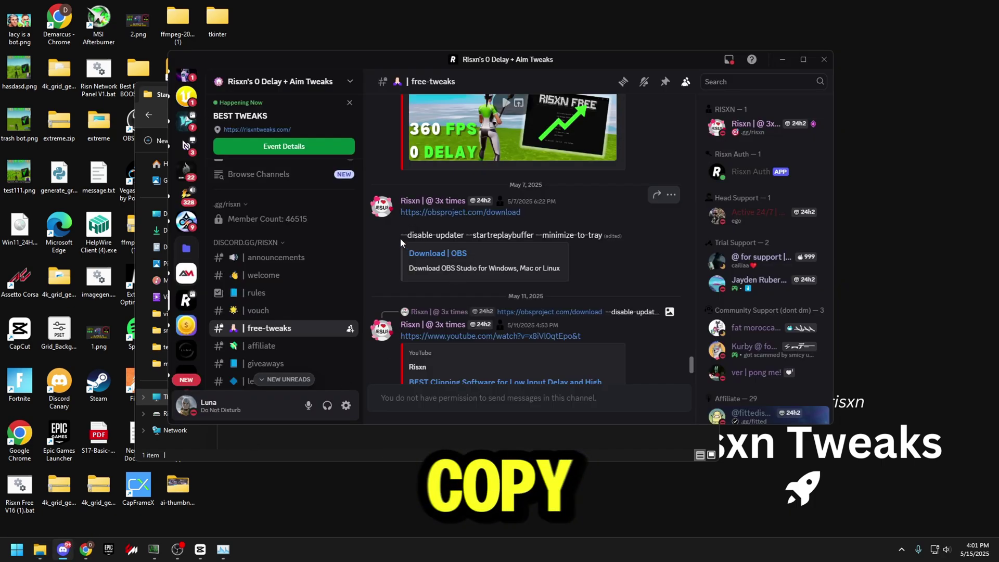
left_click_drag(401, 237, 591, 249)
key("alt+Tab")
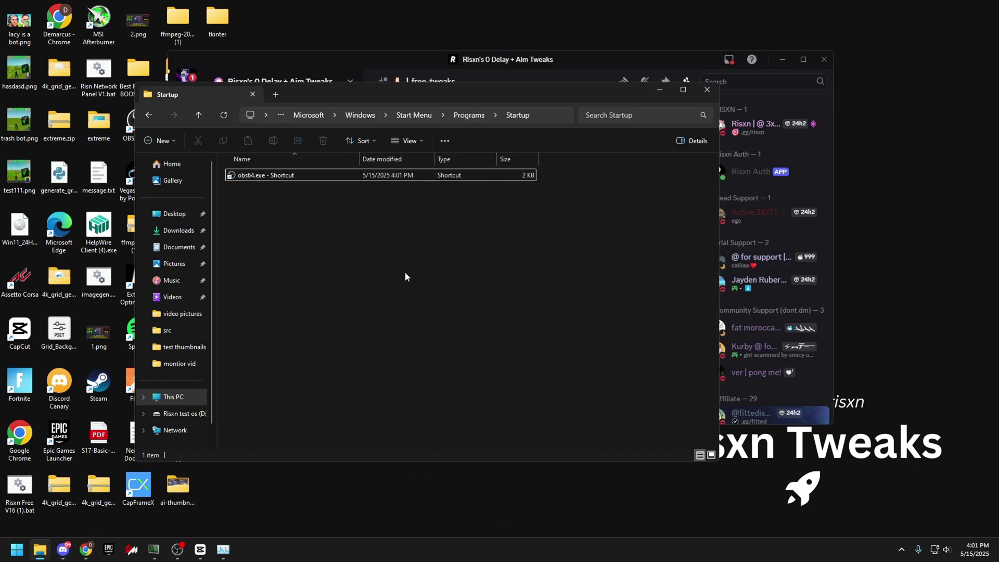
- Append the launch flags to the startup shortcut's Target field and save its properties
right_click(301, 176)
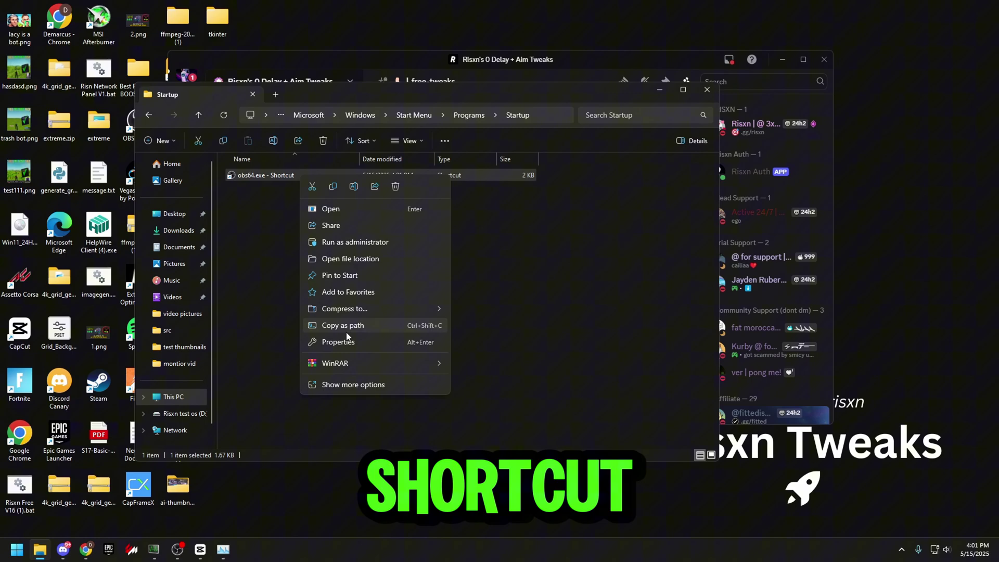
left_click(338, 342)
left_click(411, 276)
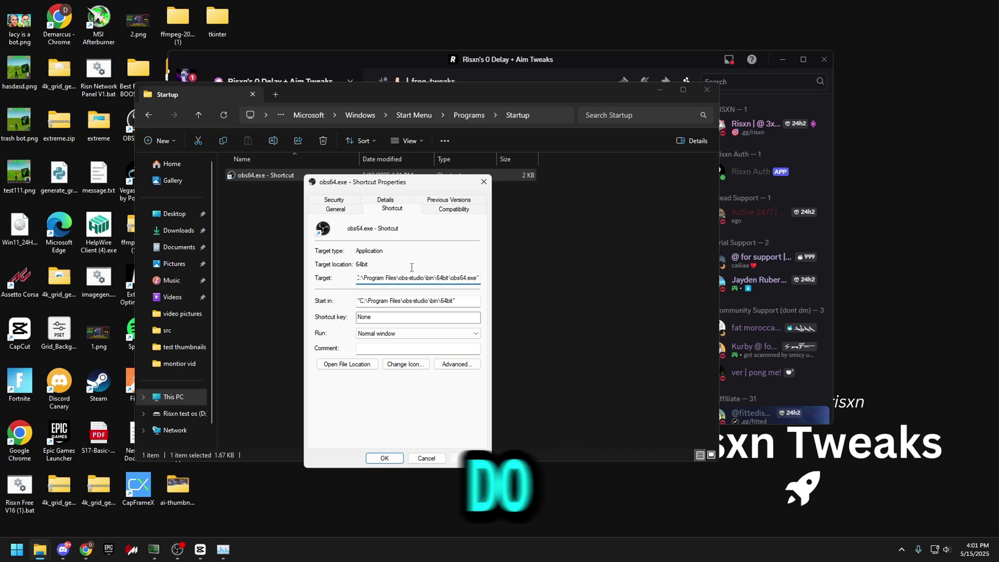
key("ctrl+v")
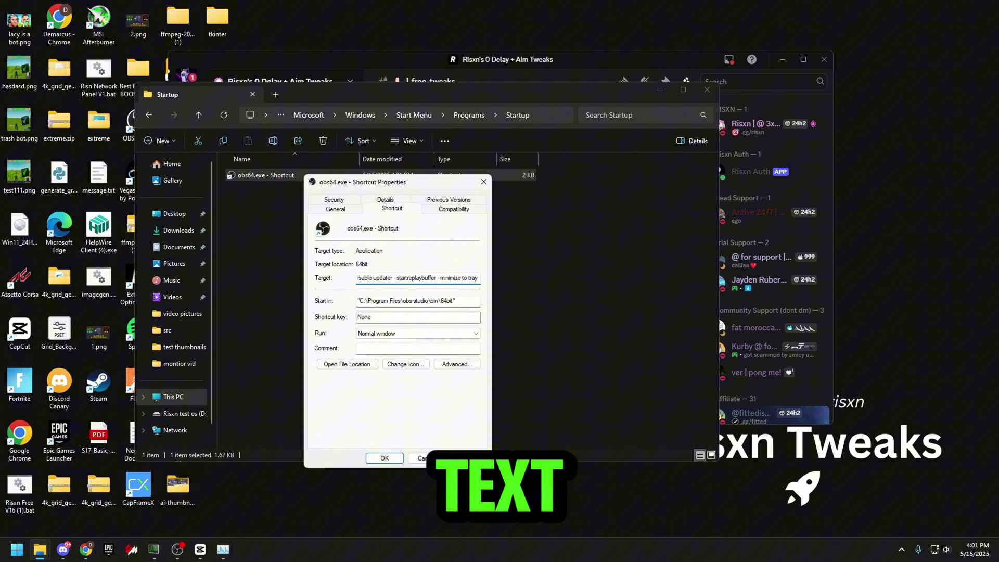
key("ctrl+a")
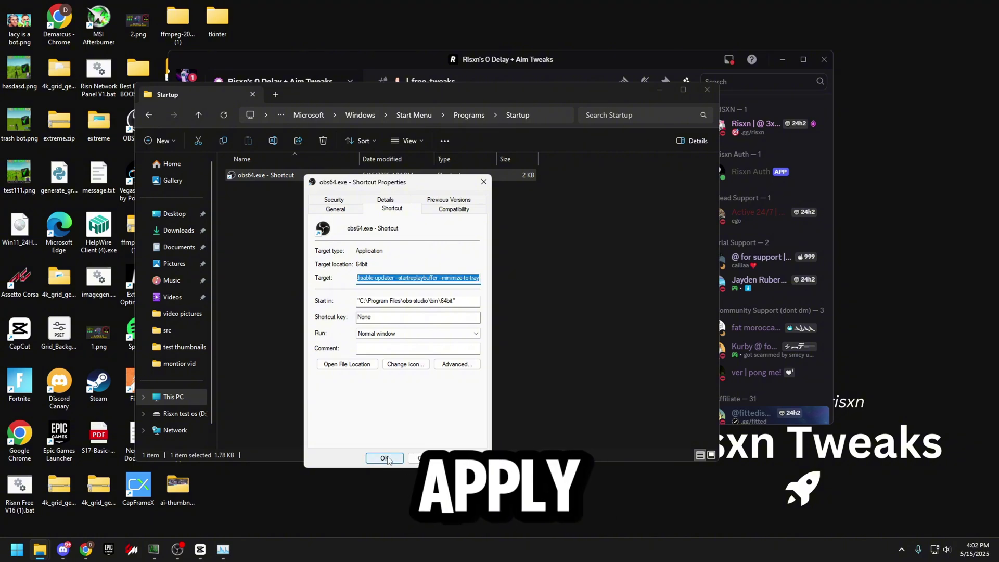
left_click(386, 458)
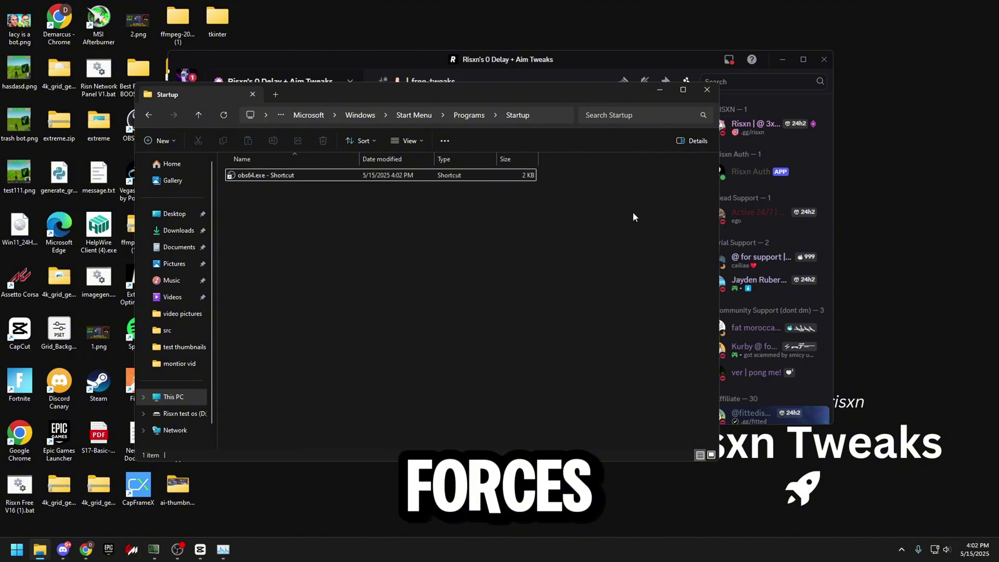